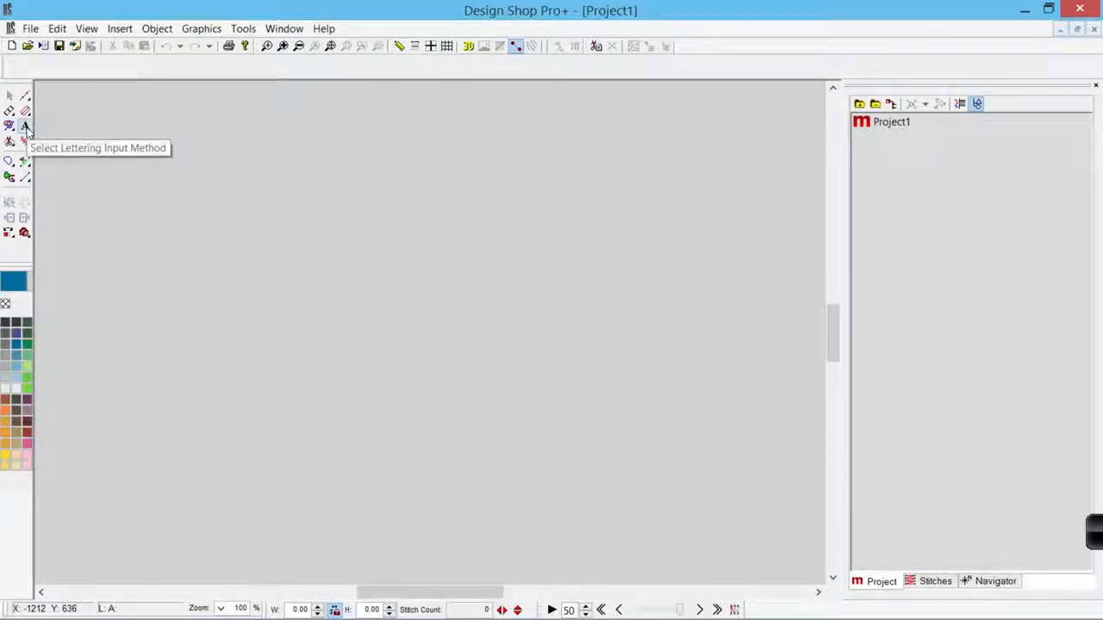
Step: Activate the Lettering tool with the BLOCK alphabet and show the centre guide lines
{"action": "left_click", "coordinate": [25, 127]}
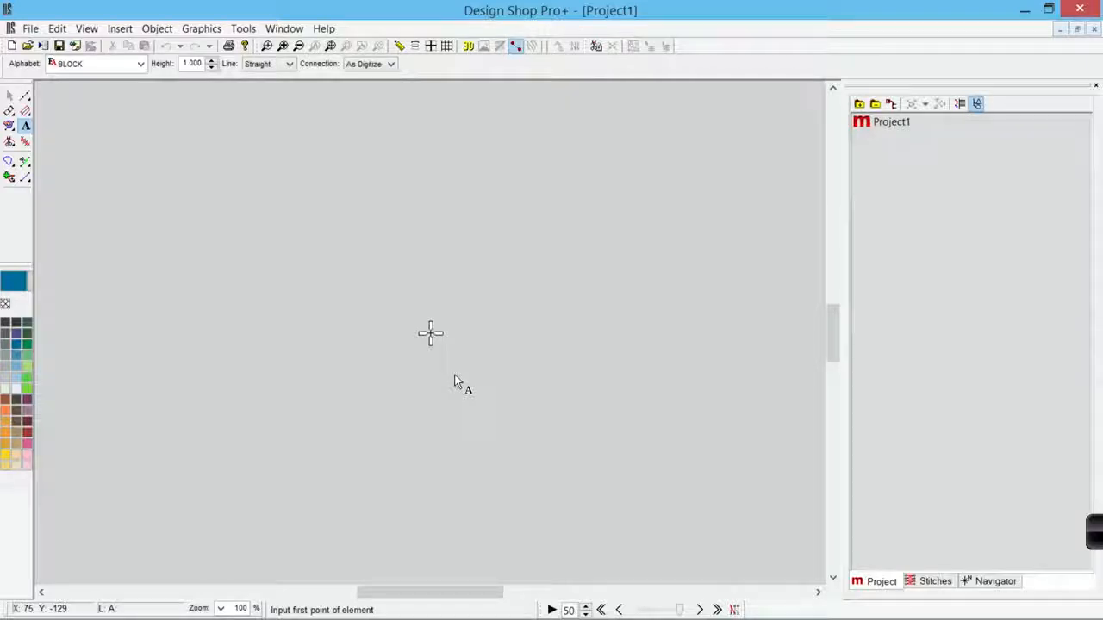
{"action": "left_click", "coordinate": [430, 46]}
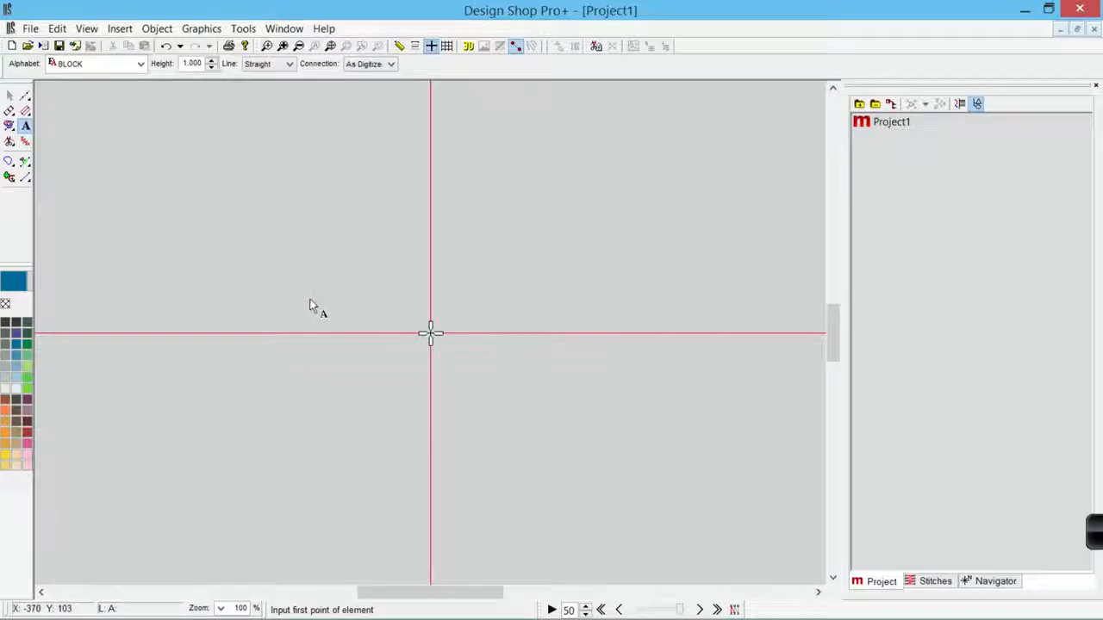
Step: Place BLOCK lettering MELCO just above the canvas centre by typing it on screen
{"action": "left_click", "coordinate": [488, 297]}
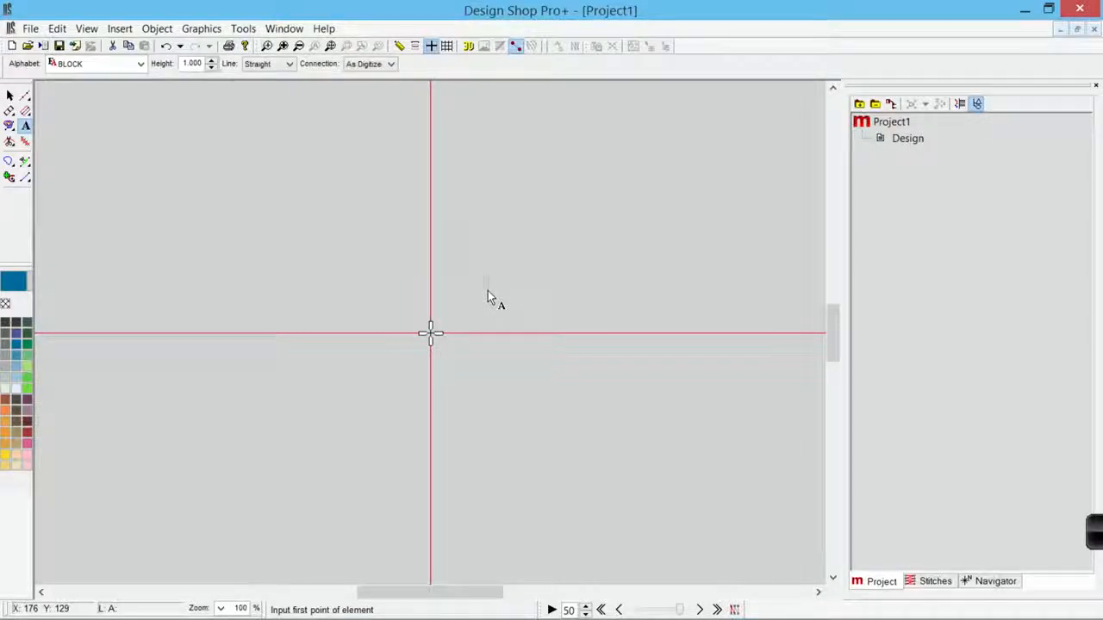
{"action": "type", "text": "MEL"}
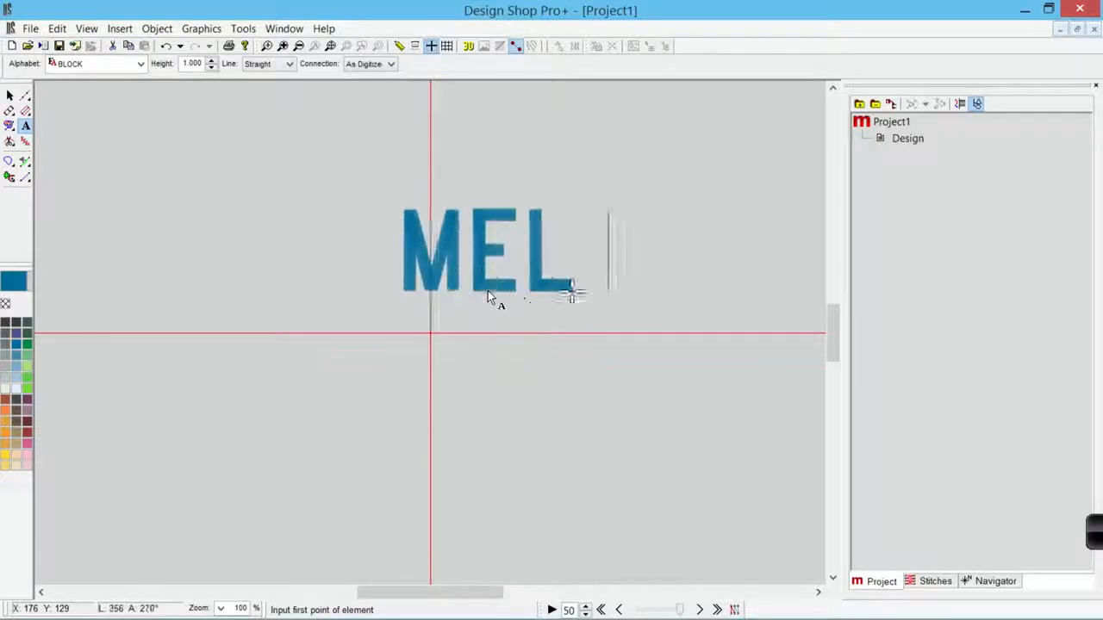
{"action": "type", "text": "CO"}
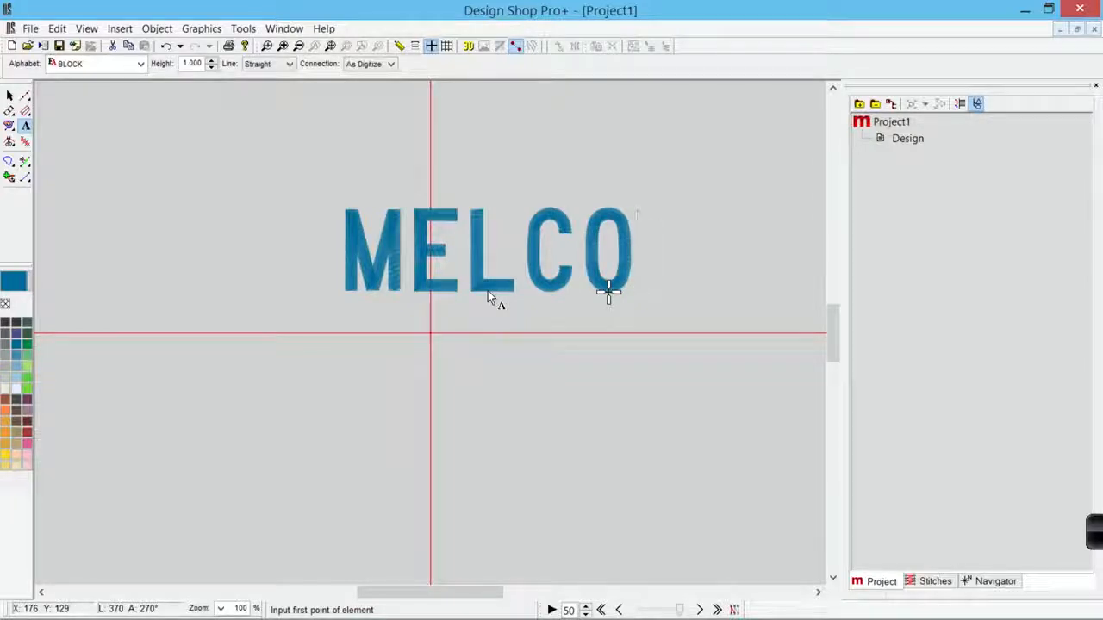
{"action": "key", "text": "Return"}
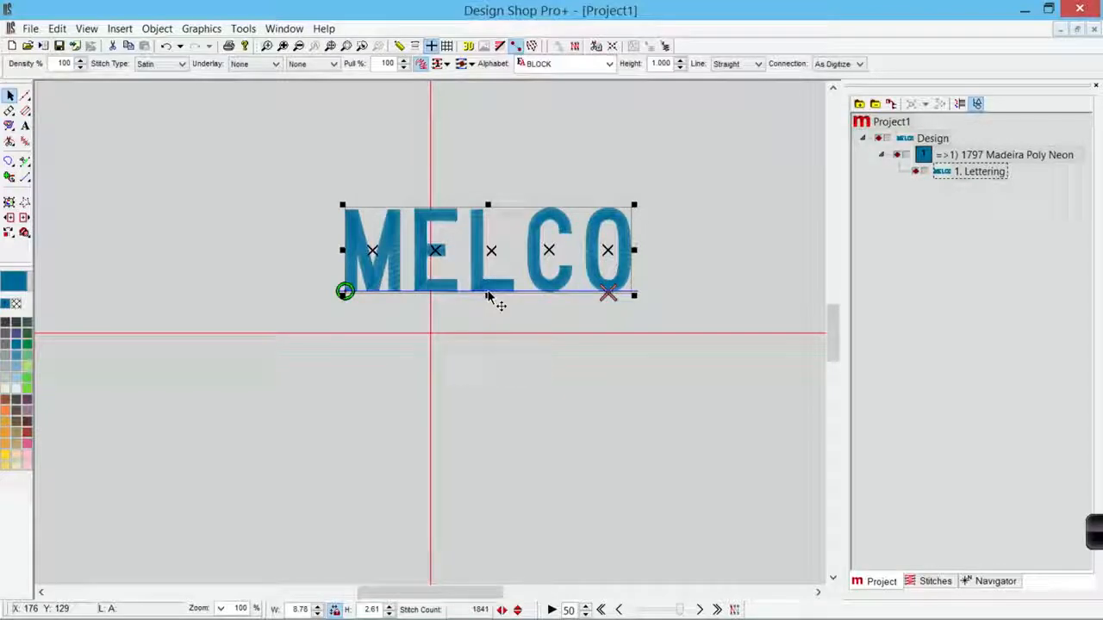
Step: Bring up Object Properties for the MELCO lettering and move the window aside
{"action": "right_click", "coordinate": [512, 225]}
{"action": "left_click", "coordinate": [557, 235]}
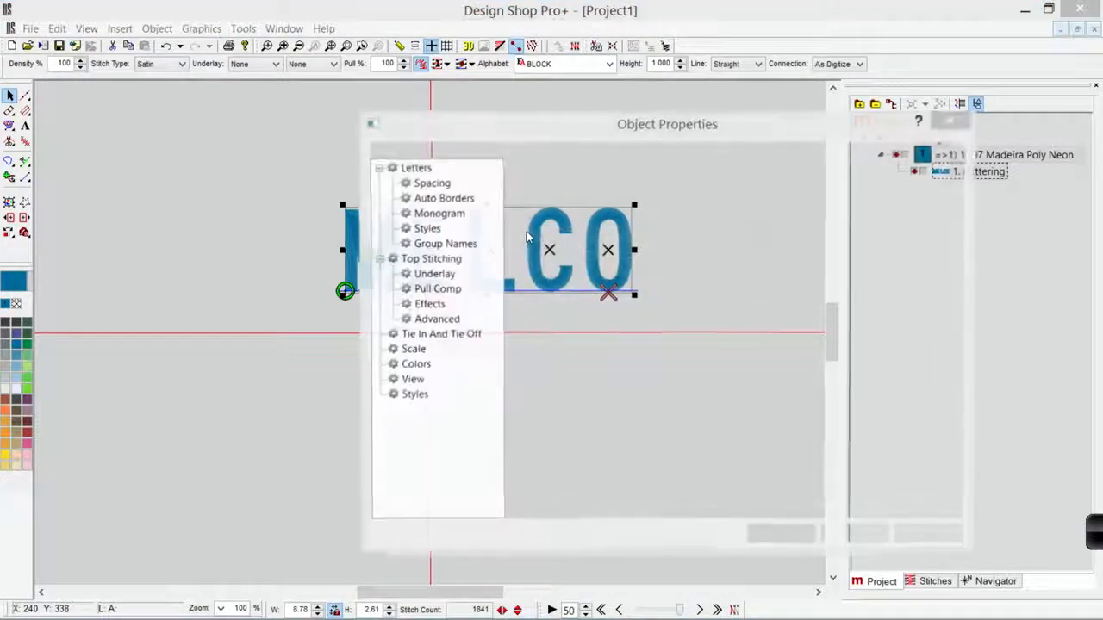
{"action": "left_click_drag", "start_coordinate": [515, 126], "coordinate": [584, 95]}
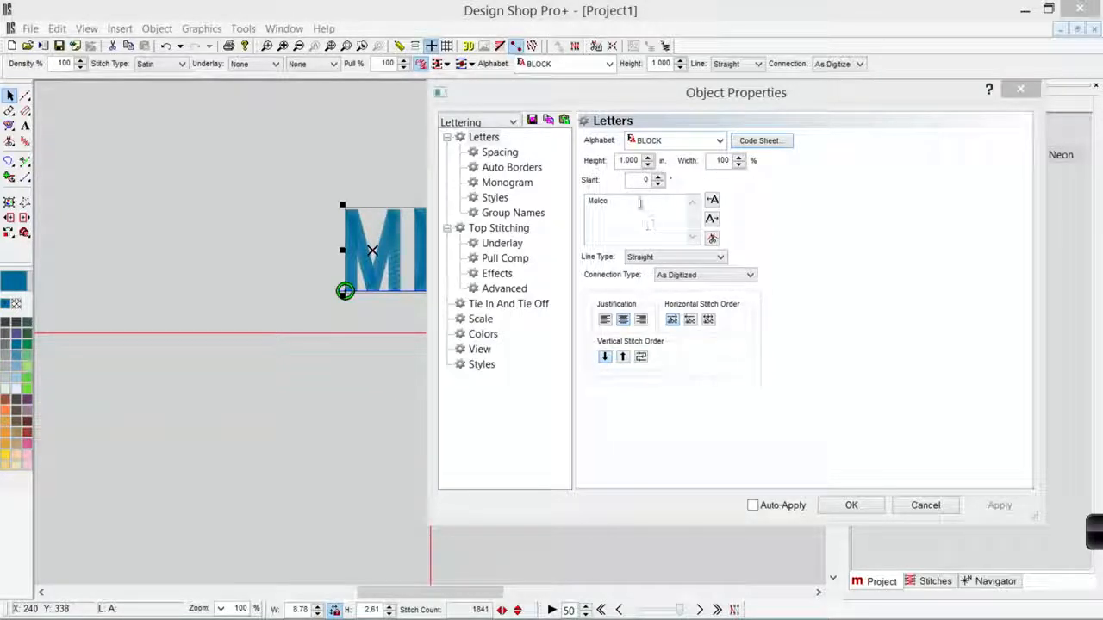
Step: Add a second text line 'Intrnational' under Melco in the Letters box and apply it
{"action": "double_click", "coordinate": [597, 200]}
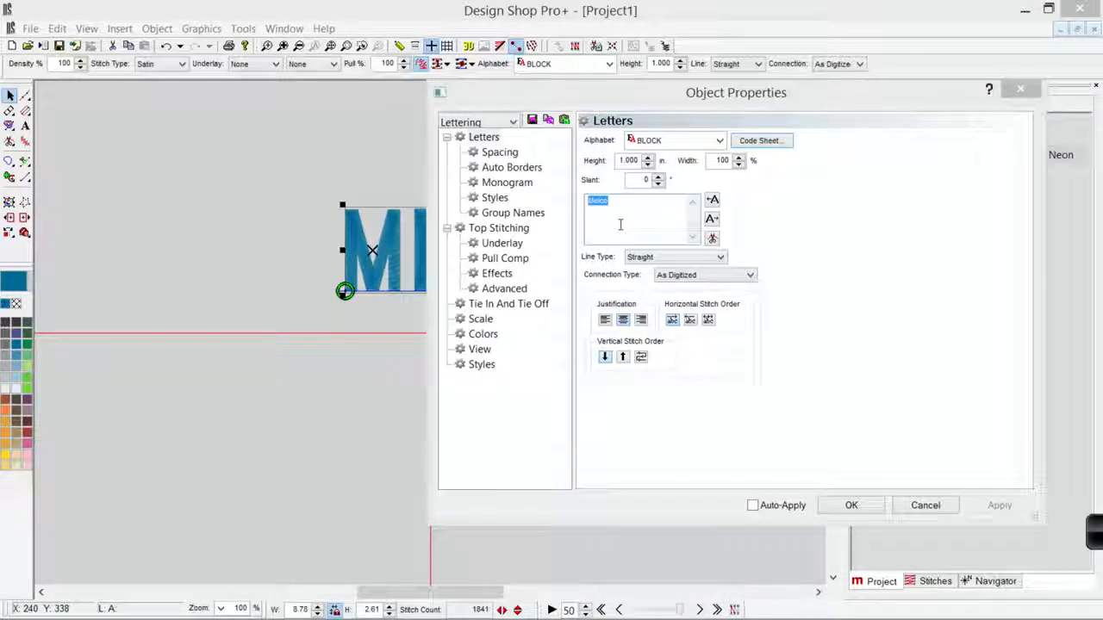
{"action": "left_click", "coordinate": [616, 204]}
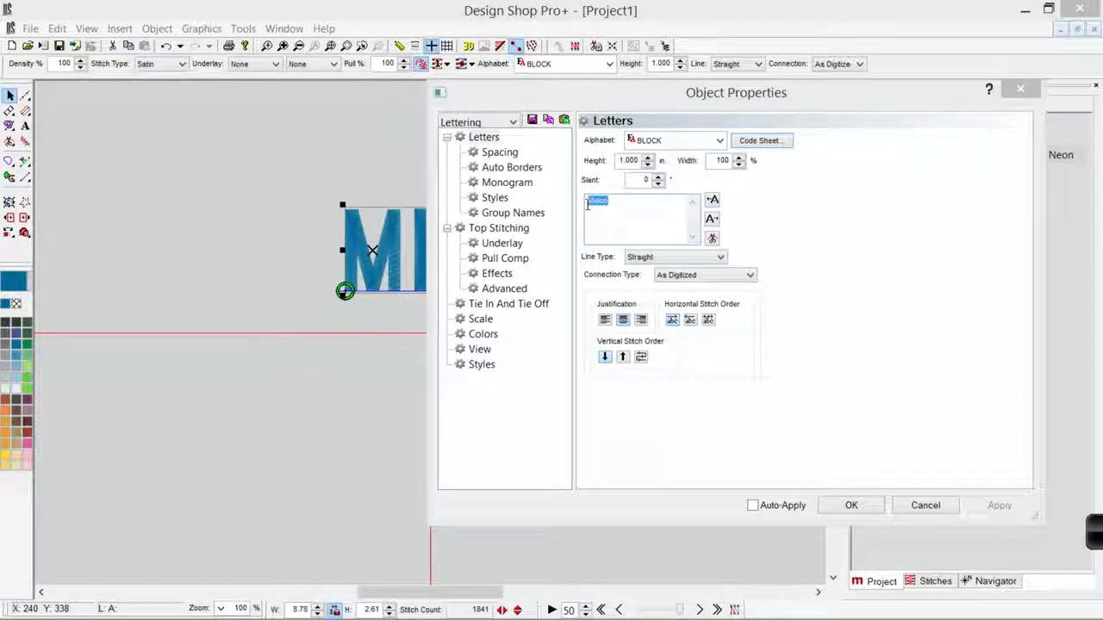
{"action": "type", "text": "co"}
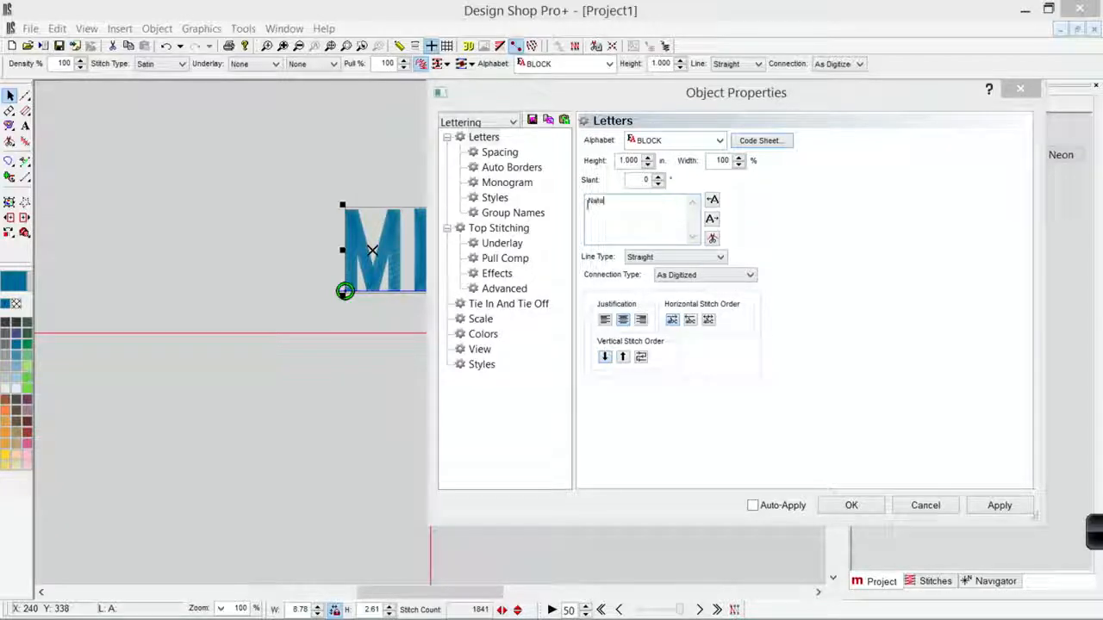
{"action": "key", "text": "BackSpace"}
{"action": "type", "text": "Intl"}
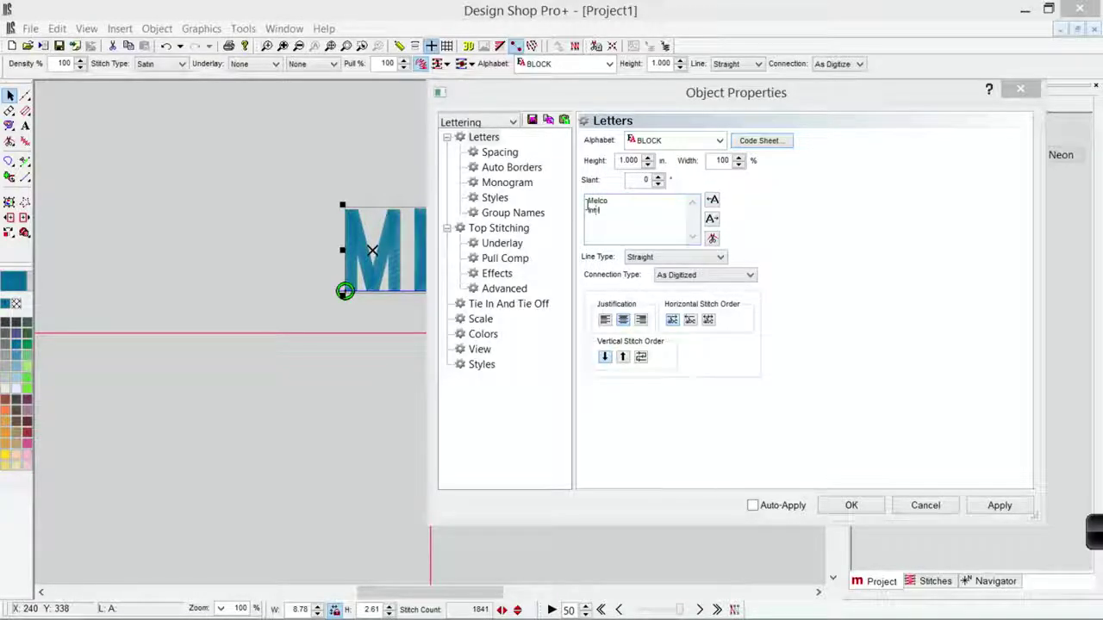
{"action": "type", "text": "ernationa"}
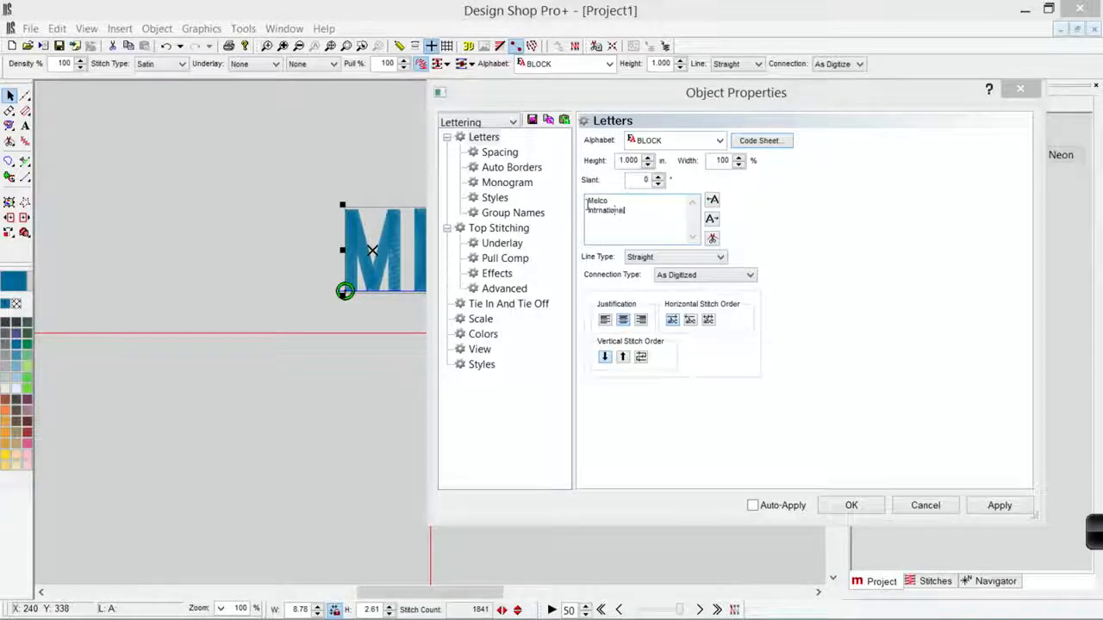
{"action": "type", "text": "l"}
{"action": "left_click", "coordinate": [999, 505]}
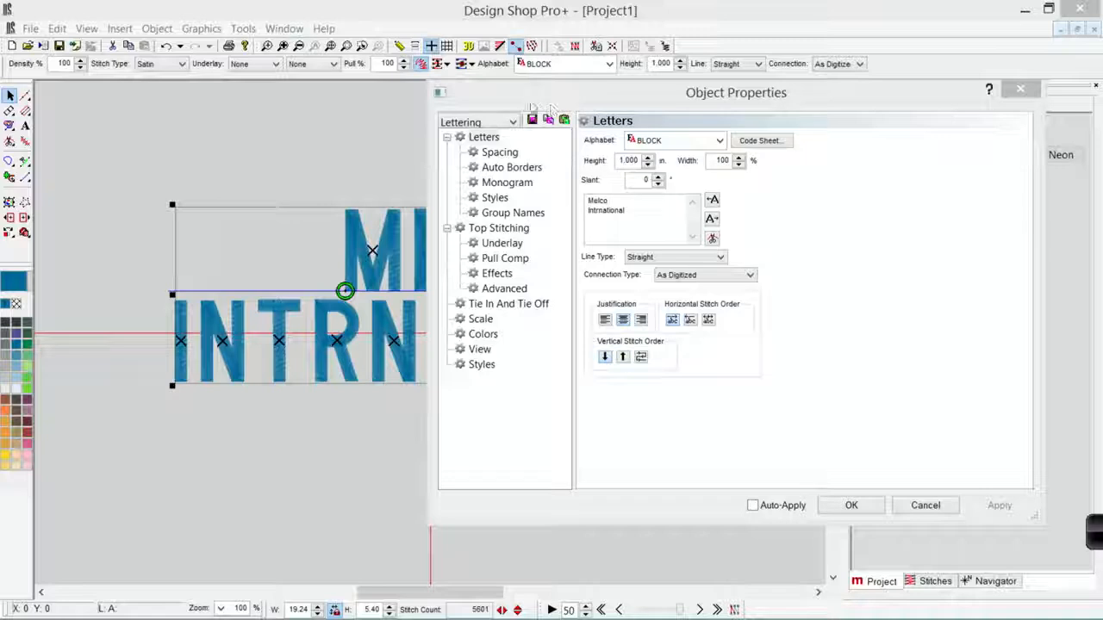
Step: Apply the corrected 'International' spelling, close Properties and shift the two-line lettering left
{"action": "left_click_drag", "start_coordinate": [551, 92], "coordinate": [633, 79]}
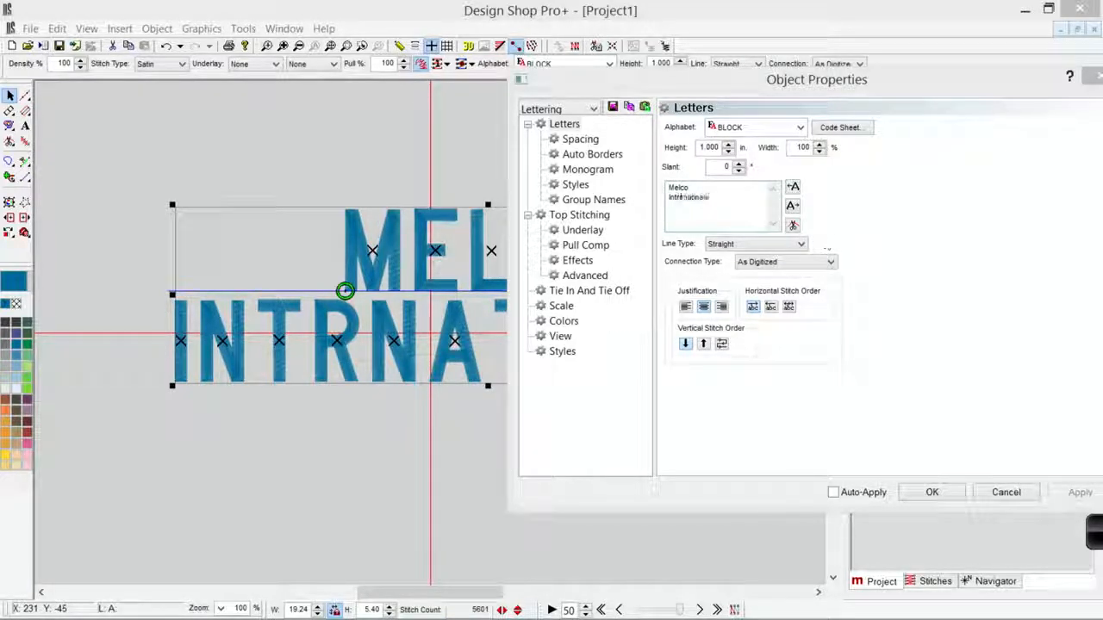
{"action": "type", "text": "e"}
{"action": "left_click", "coordinate": [1079, 492]}
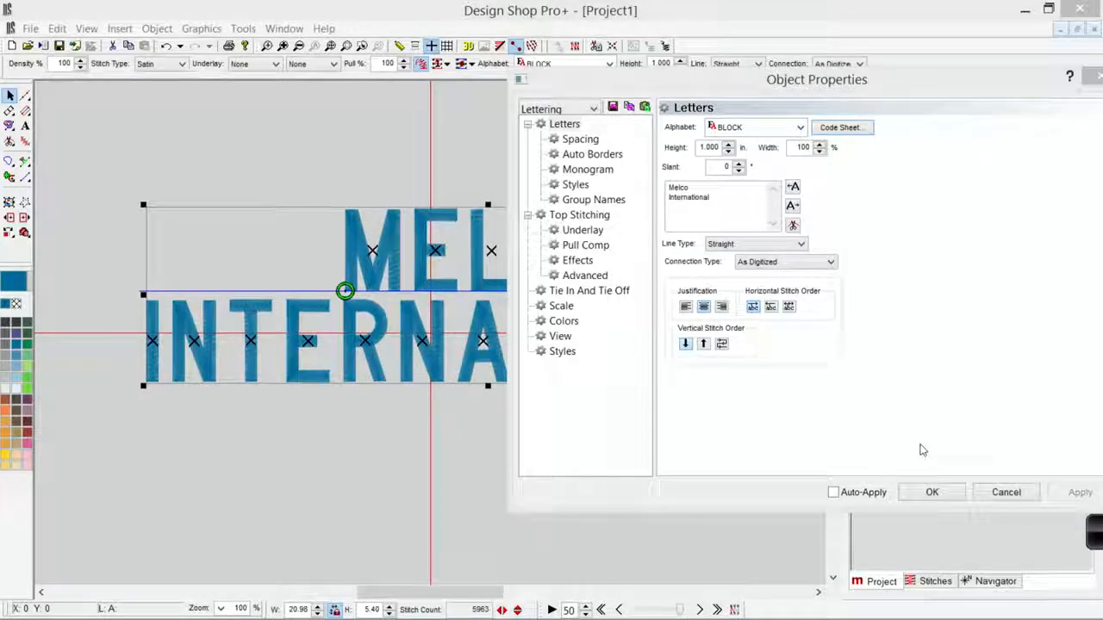
{"action": "left_click", "coordinate": [932, 492]}
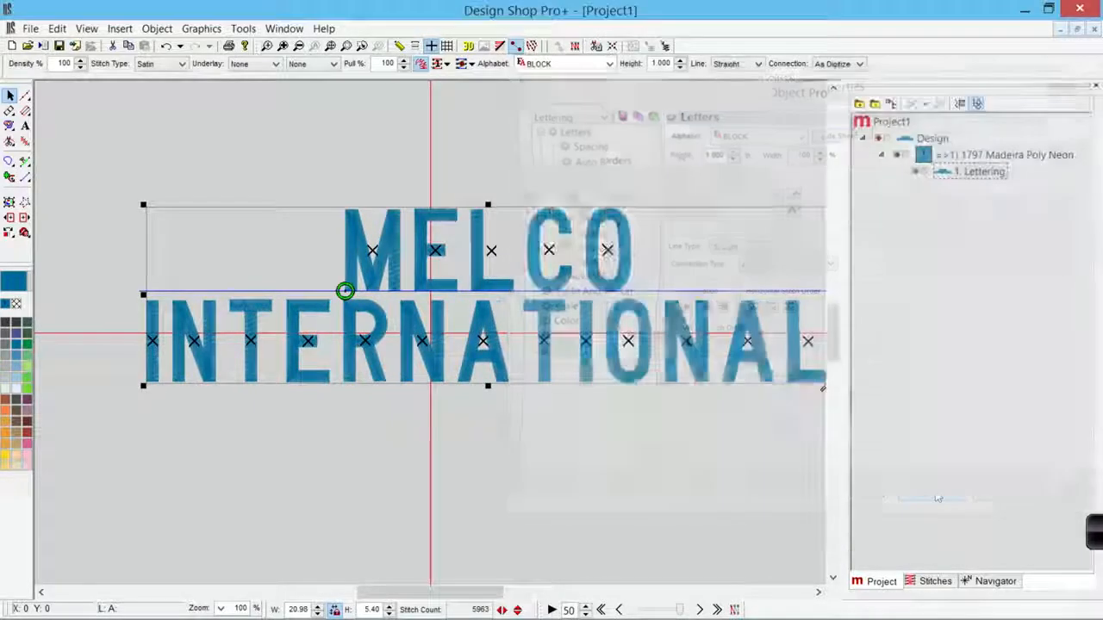
{"action": "left_click_drag", "start_coordinate": [723, 263], "coordinate": [646, 278]}
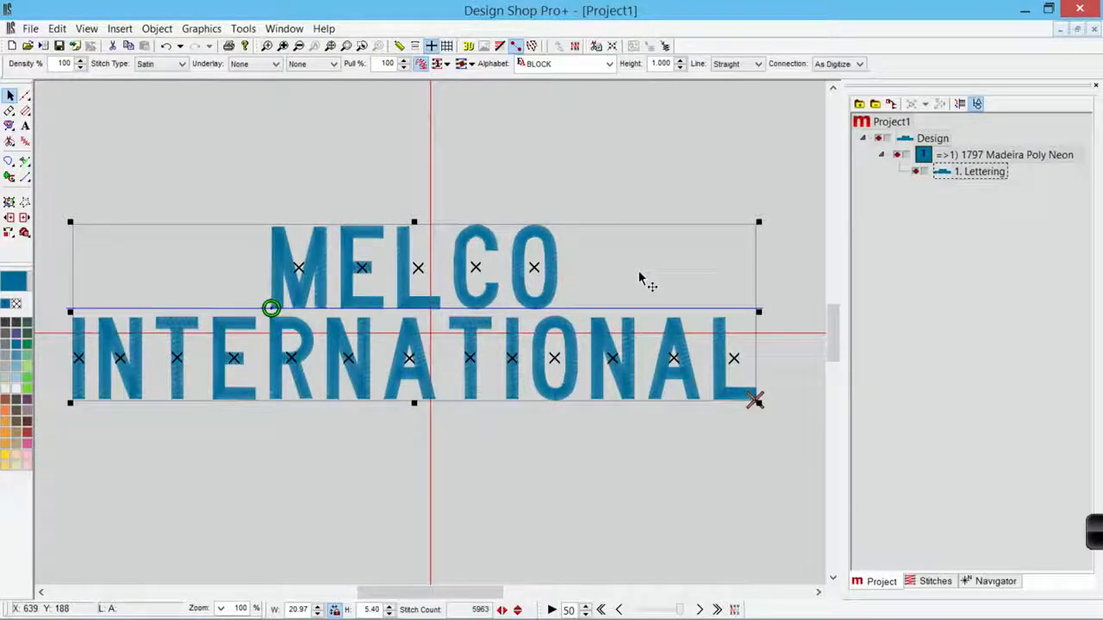
Step: Delete the MELCO INTERNATIONAL lettering, start a new BLOCK lettering object and bring up its properties
{"action": "key", "text": "Delete"}
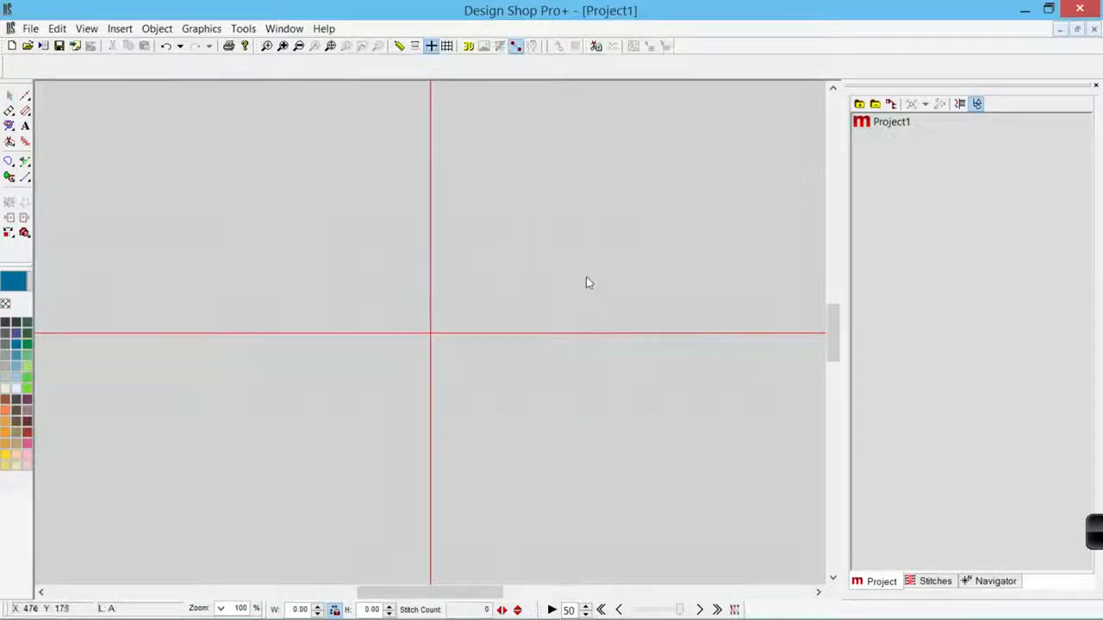
{"action": "left_click", "coordinate": [25, 126]}
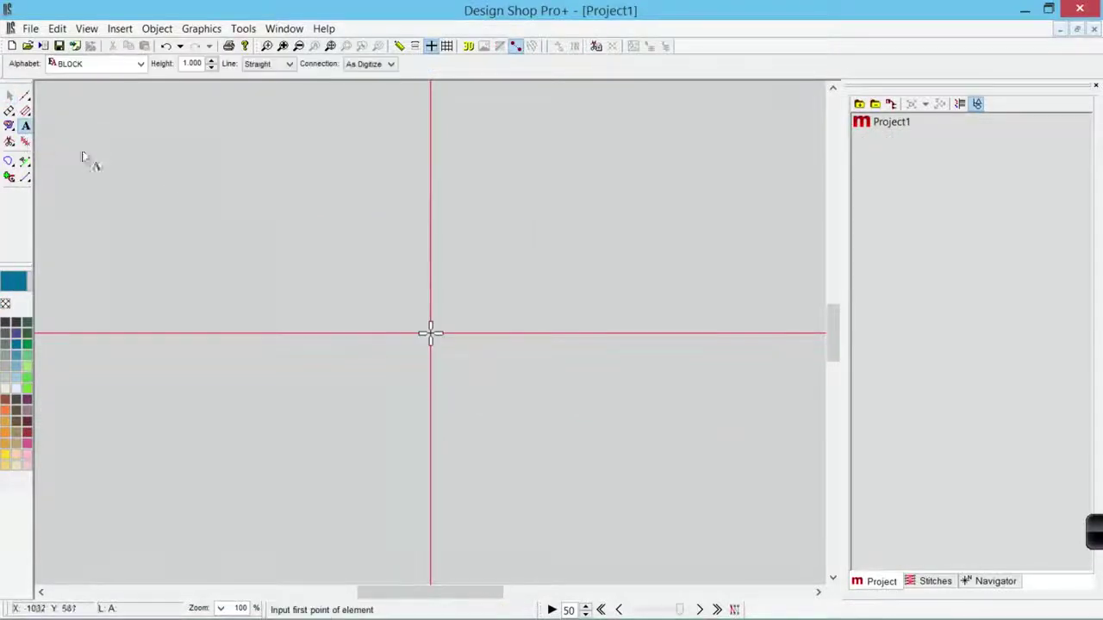
{"action": "left_click", "coordinate": [314, 247]}
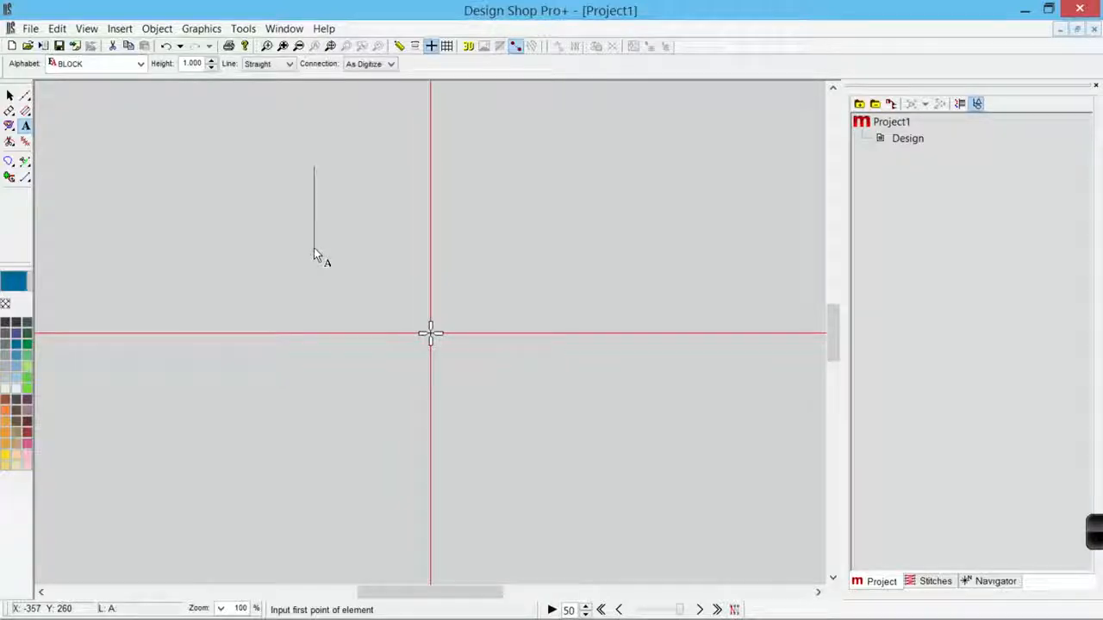
{"action": "key", "text": "Return"}
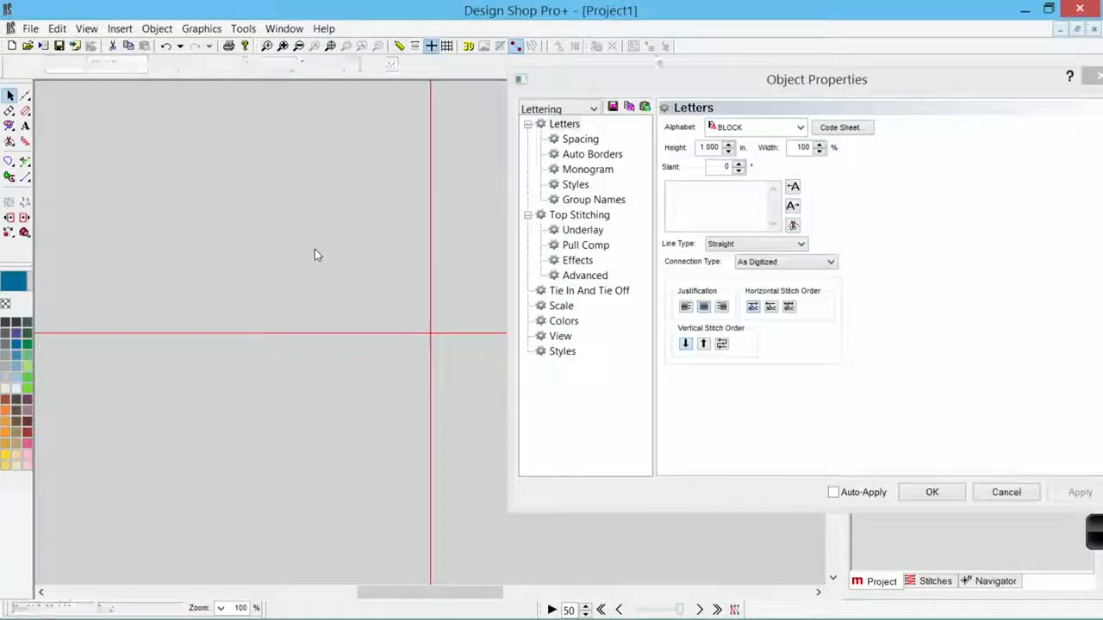
Step: Enter 'Melco' in the Letters text box, apply it and confirm with OK
{"action": "left_click_drag", "start_coordinate": [689, 79], "coordinate": [444, 79]}
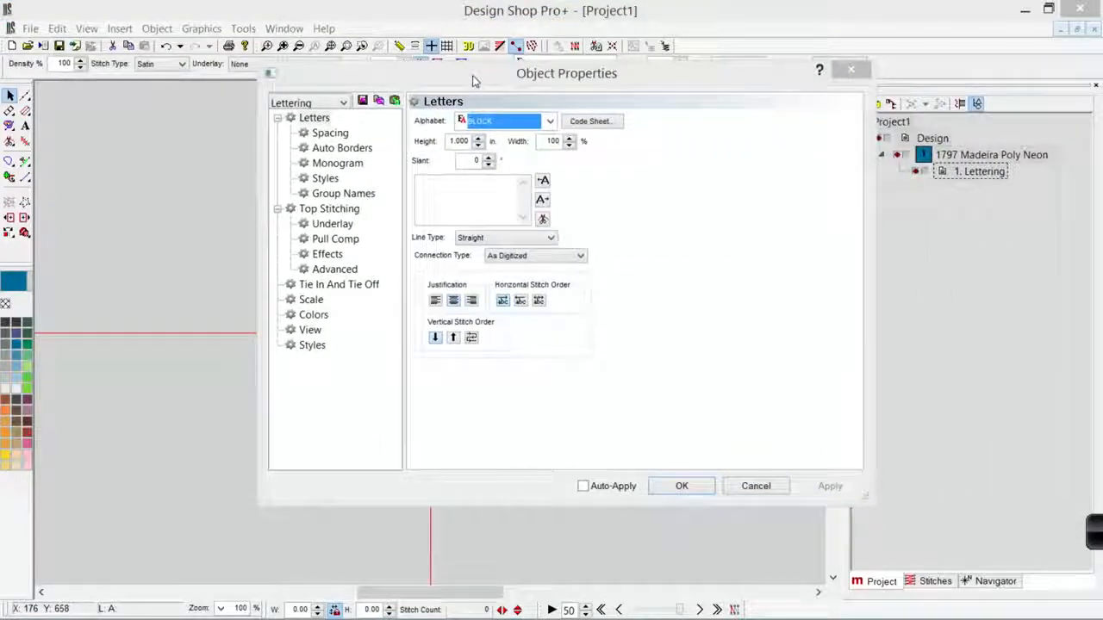
{"action": "left_click", "coordinate": [466, 198]}
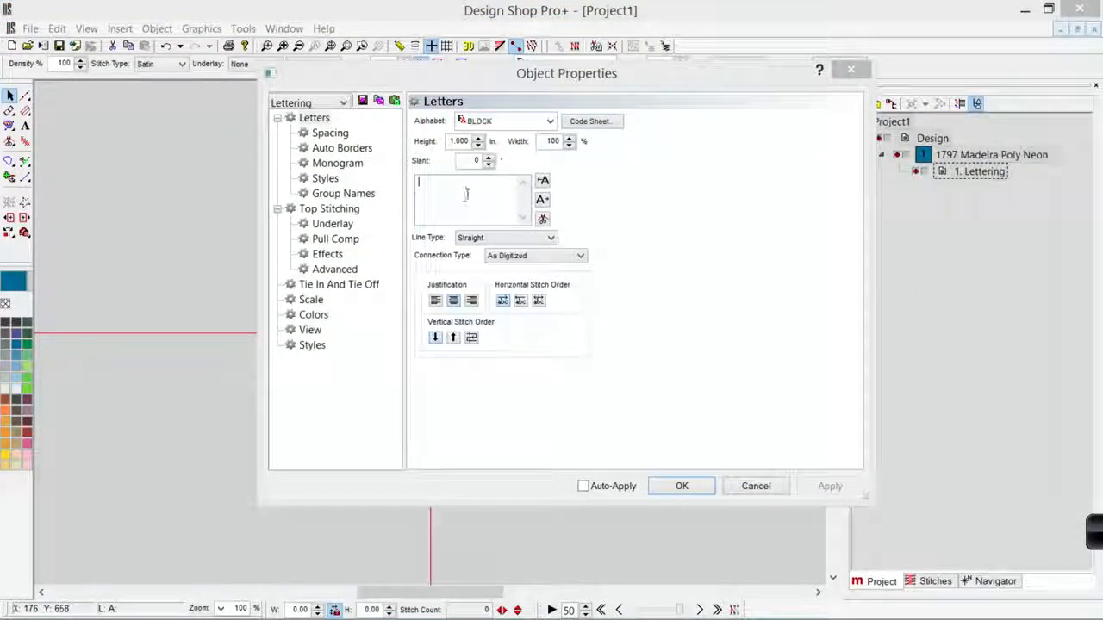
{"action": "type", "text": "Nate"}
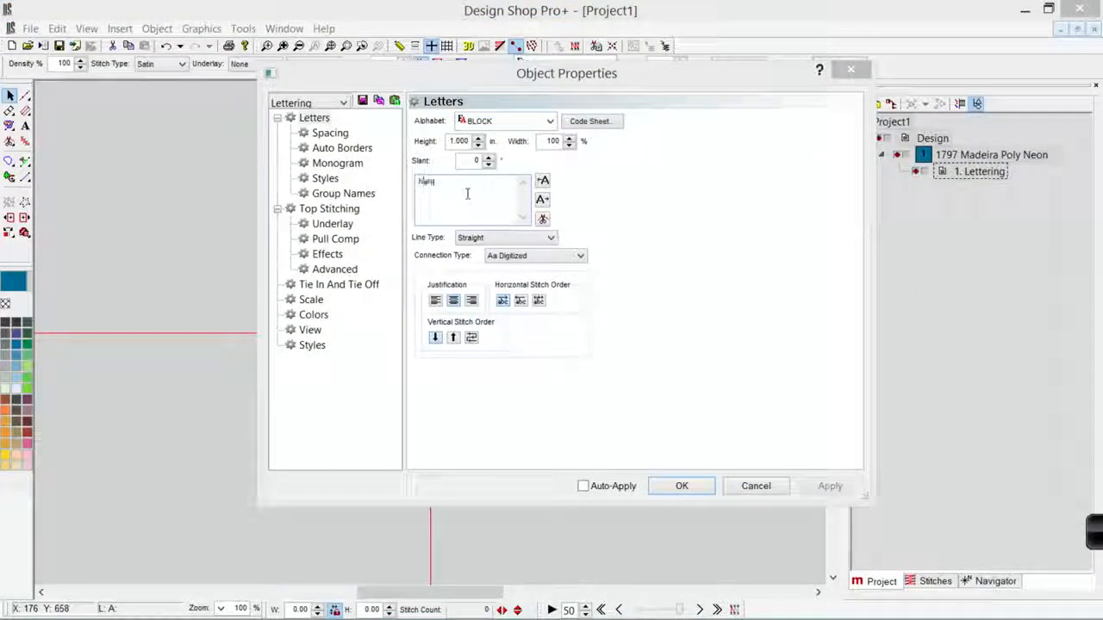
{"action": "key", "text": "BackSpace"}
{"action": "type", "text": "Melco"}
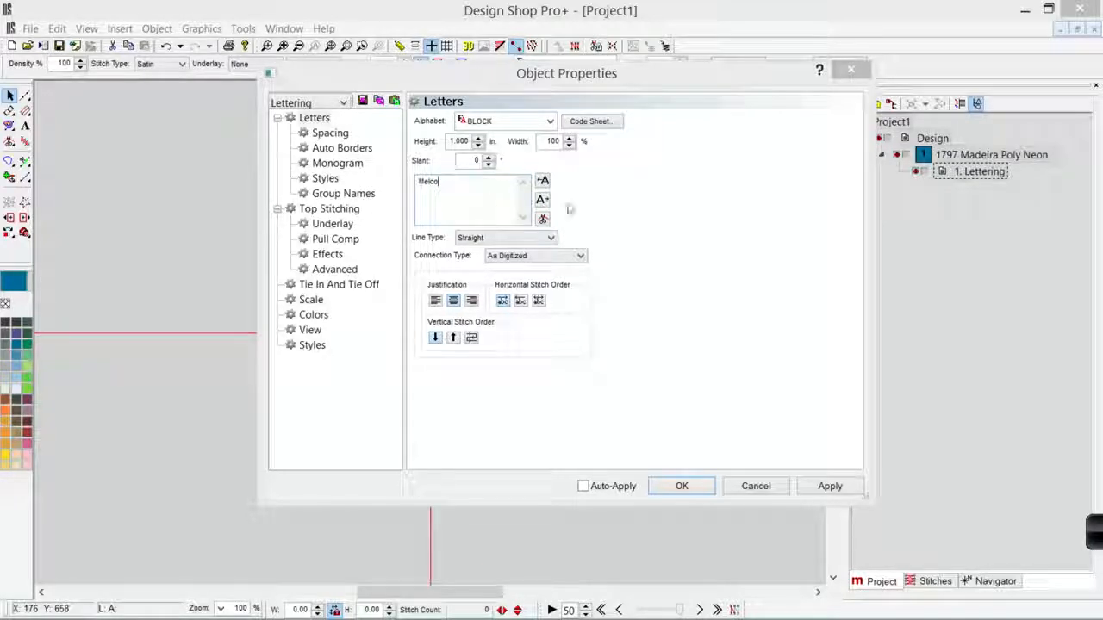
{"action": "left_click", "coordinate": [830, 486]}
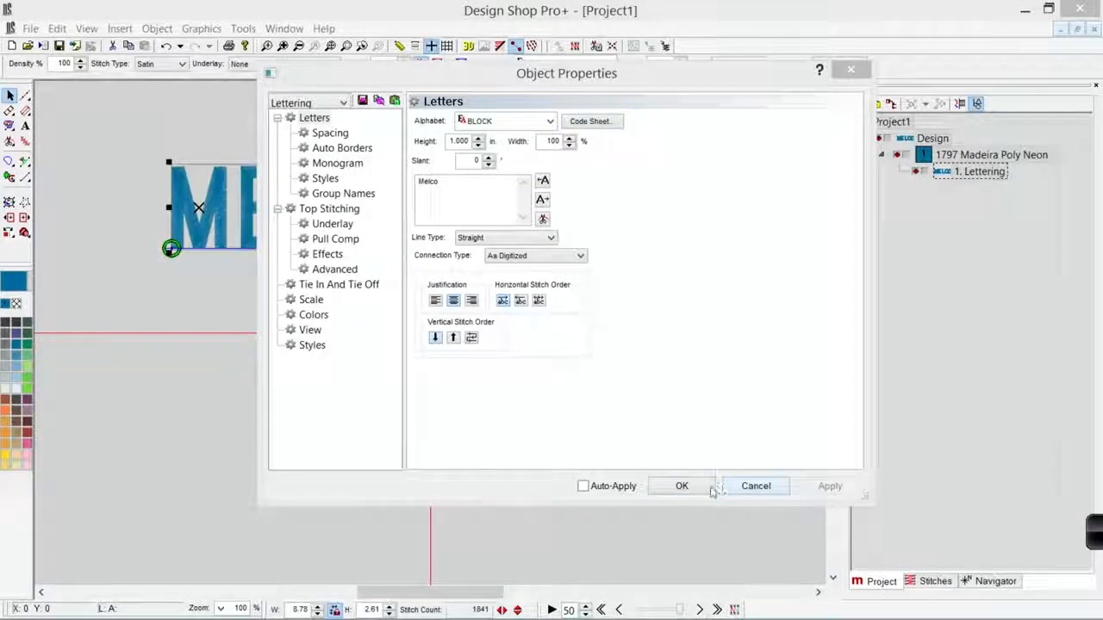
{"action": "left_click", "coordinate": [682, 486]}
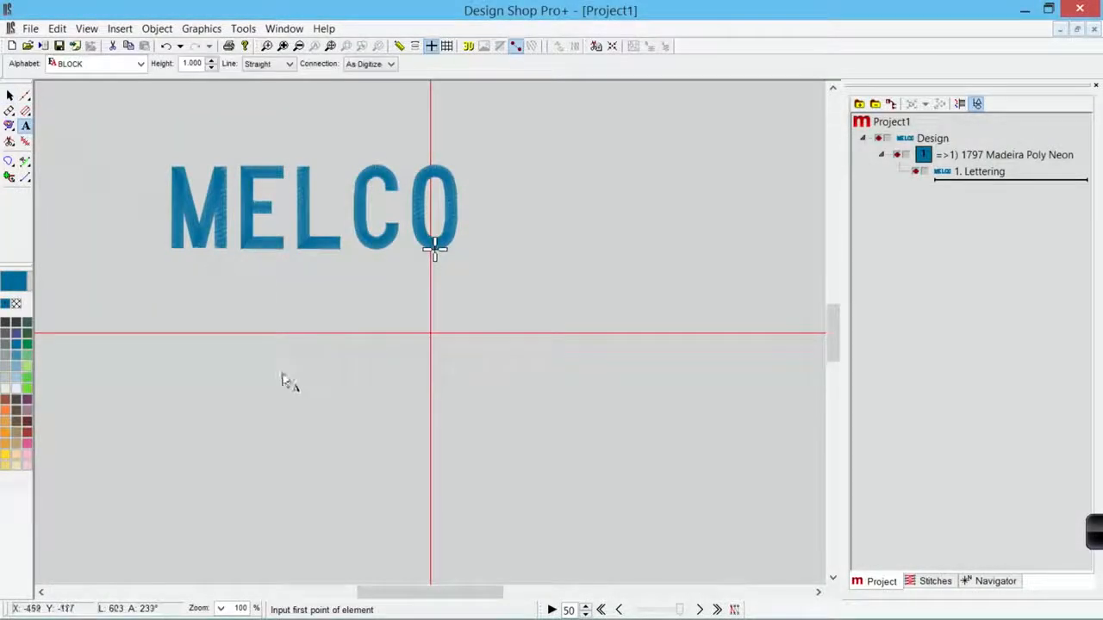
Step: Type a two-line lettering MELCO over EMBROIDERY below the first and select it
{"action": "left_click", "coordinate": [303, 405]}
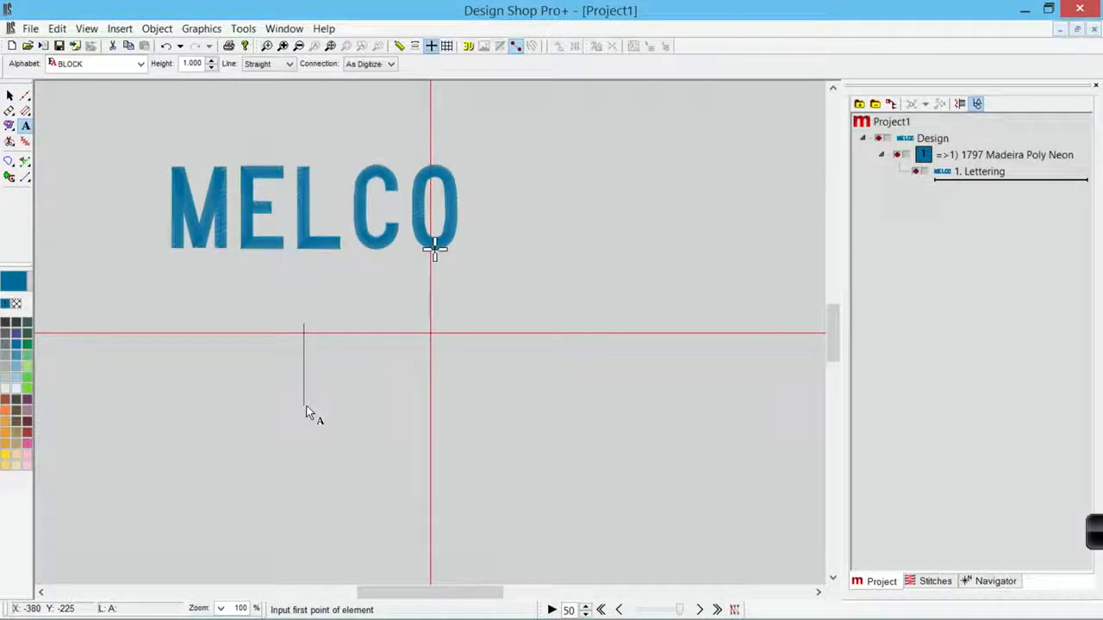
{"action": "type", "text": "MELCO"}
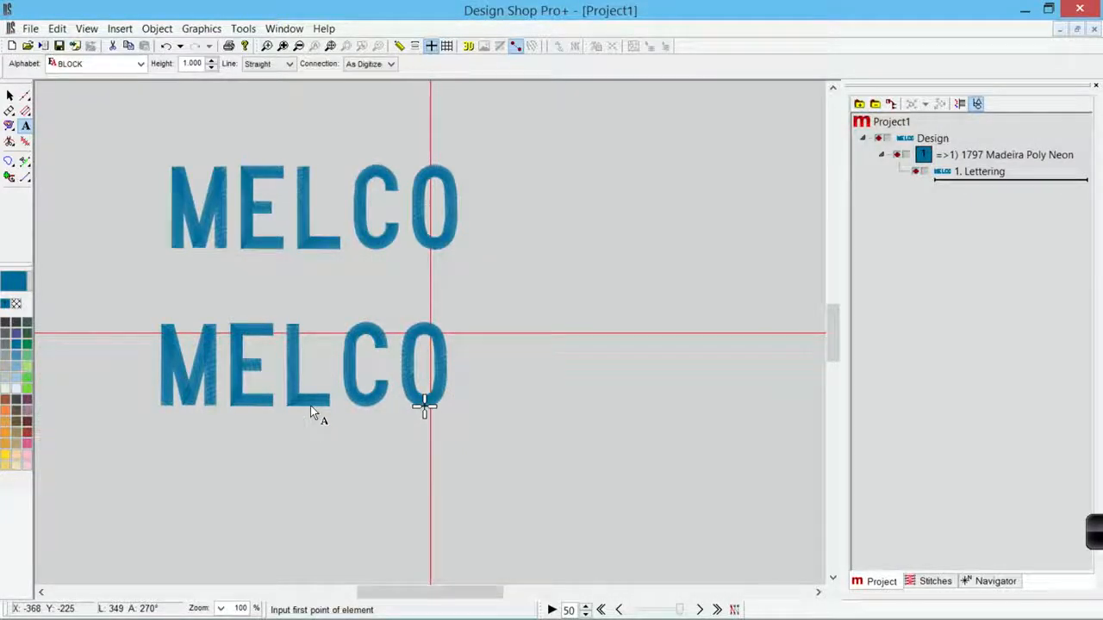
{"action": "type", "text": "EMBROIDER"}
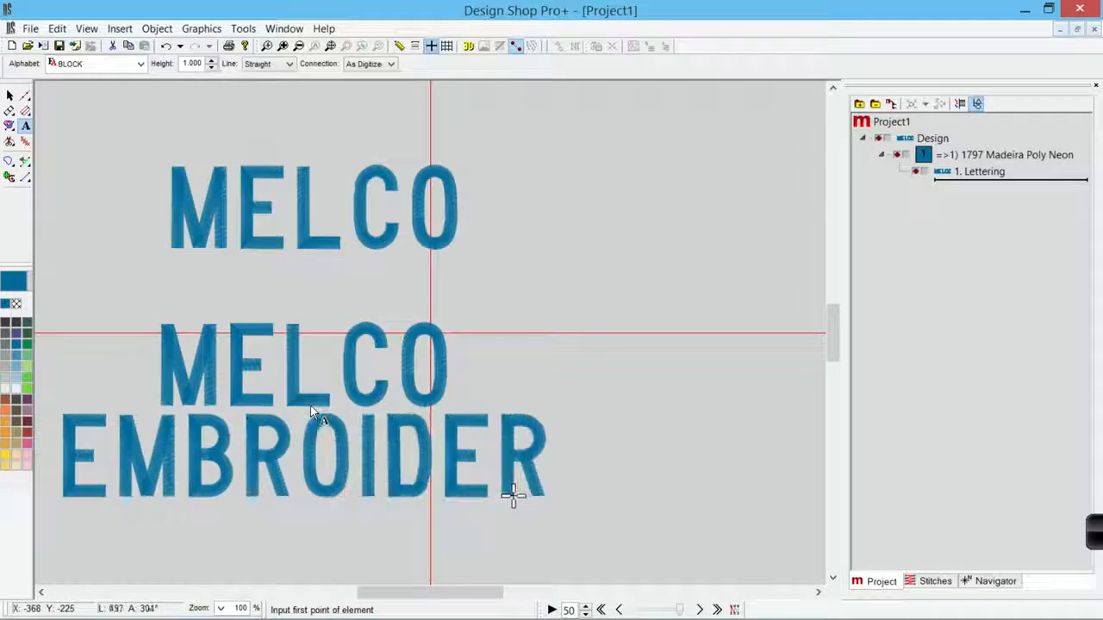
{"action": "type", "text": "Y"}
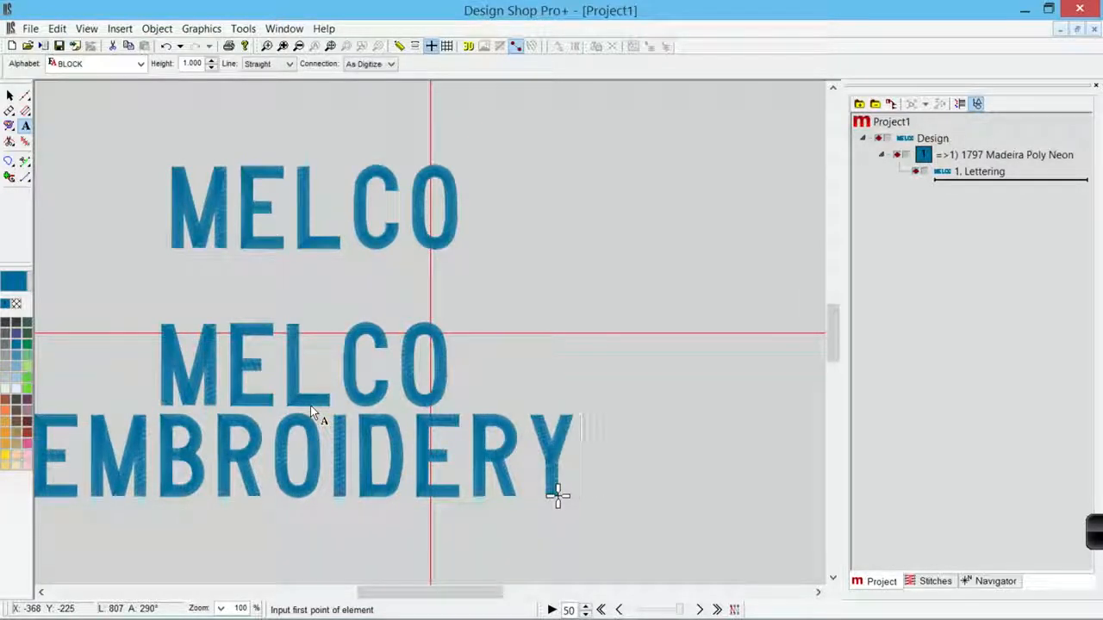
{"action": "left_click", "coordinate": [310, 412]}
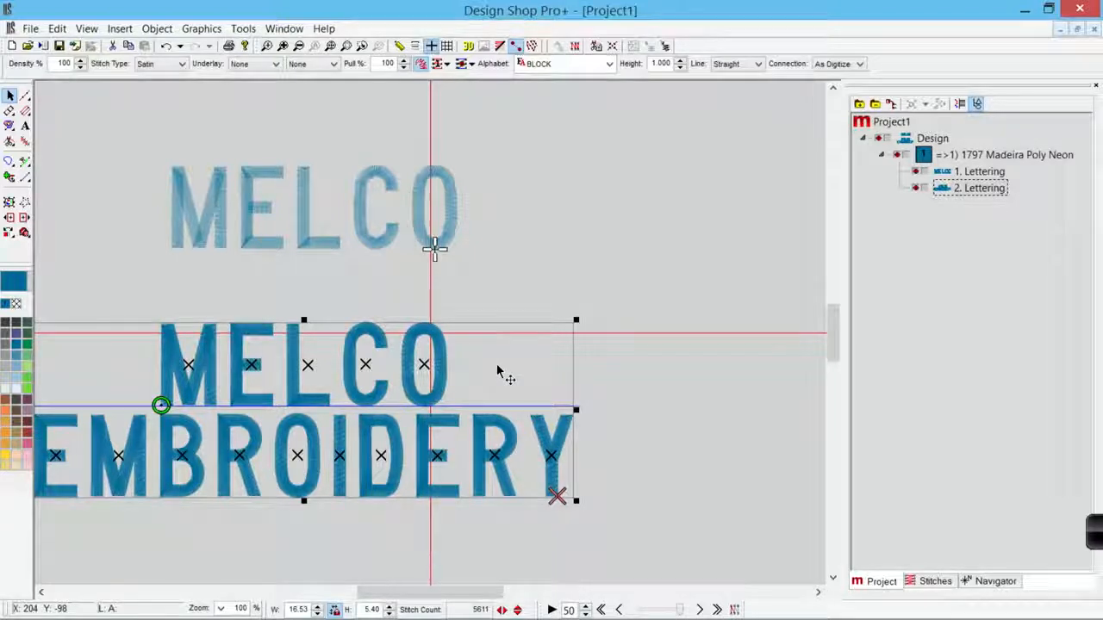
Step: Delete the MELCO EMBROIDERY lettering and deselect, leaving only MELCO
{"action": "key", "text": "Delete"}
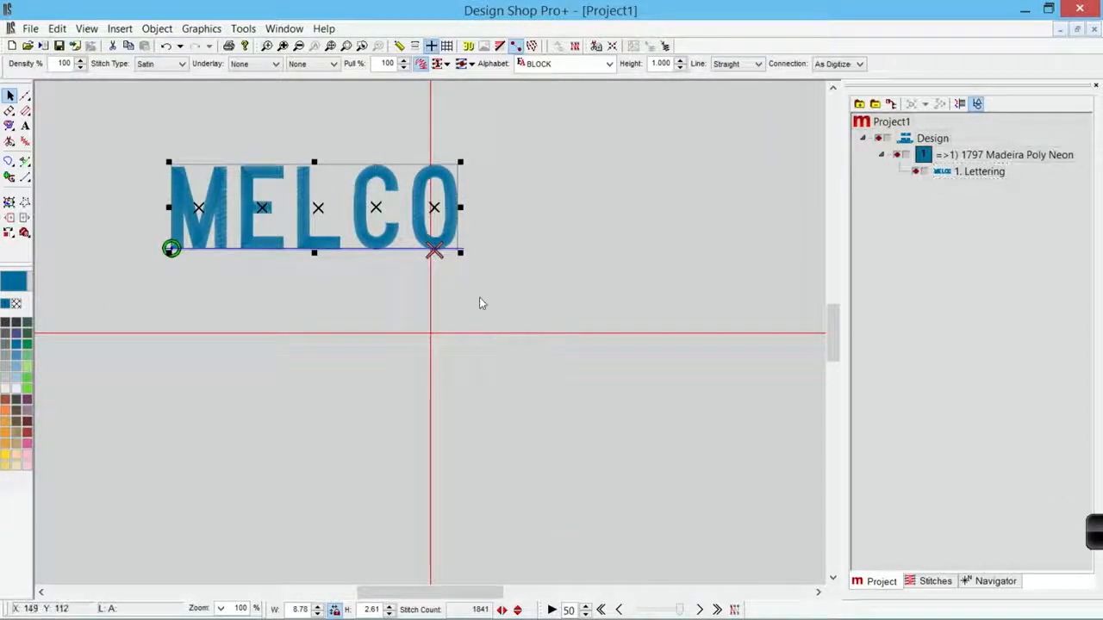
{"action": "left_click", "coordinate": [479, 303]}
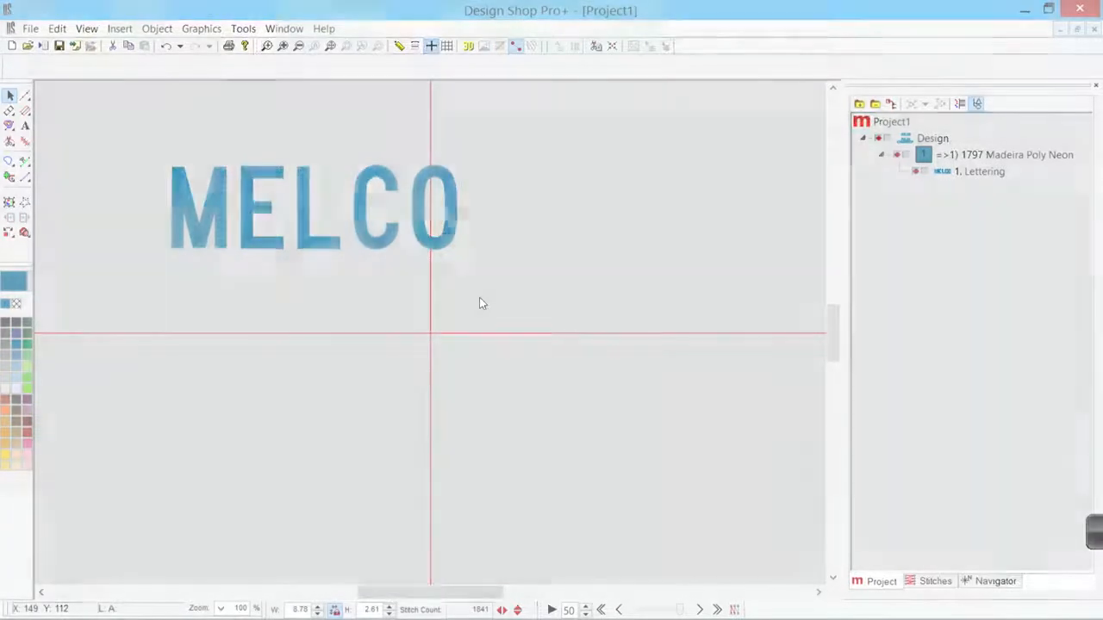